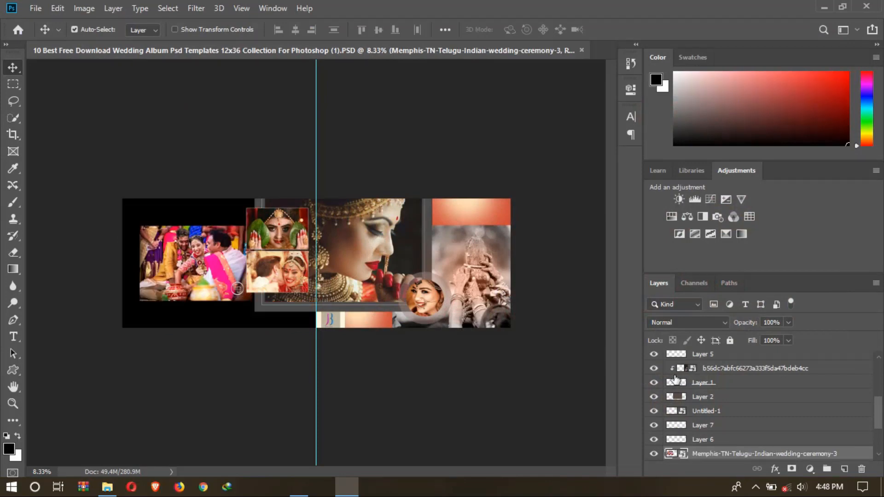
Scale the wedding ceremony photo to about 224% and position it so it covers the whole page on the spread's left half
key(ctrl+t)
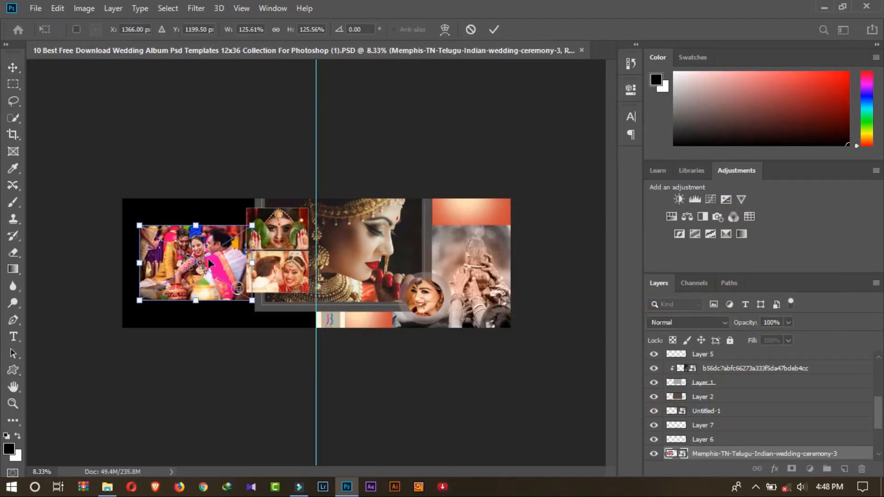
drag(197, 298, 197, 326)
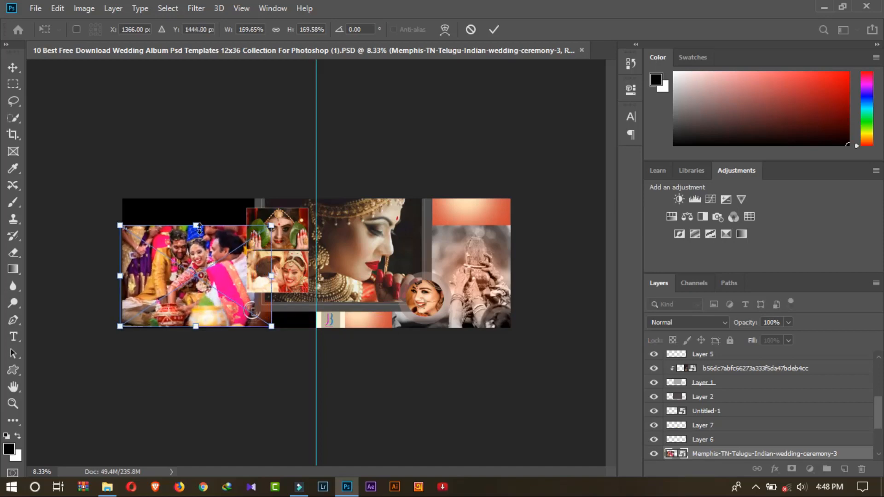
drag(199, 227, 228, 233)
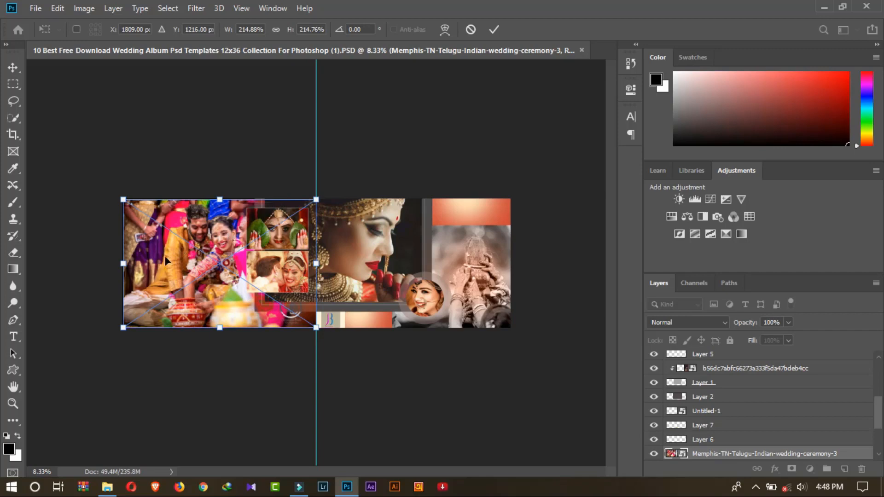
drag(123, 263, 115, 265)
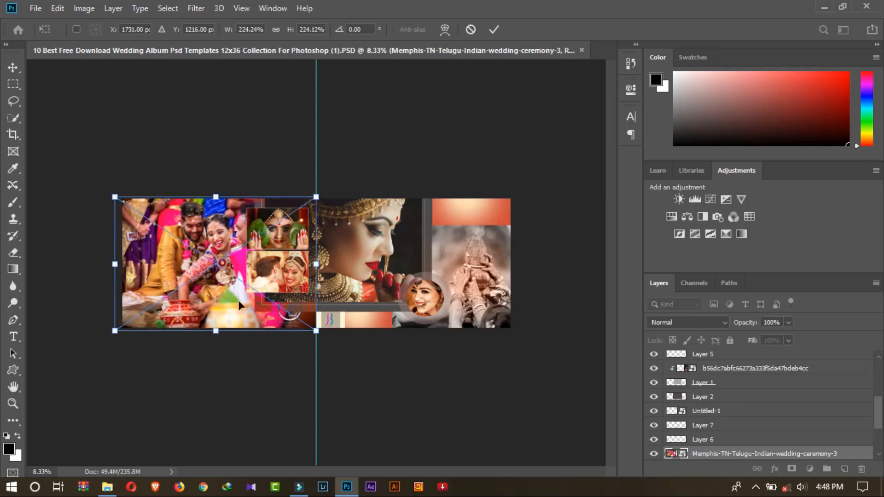
click(494, 30)
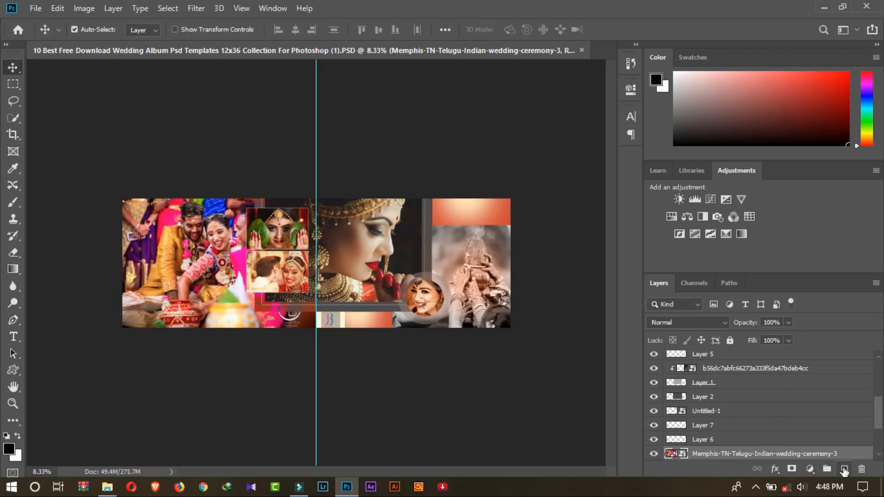
Add a solid color fill of fa0606 above the ceremony photo and clip it to that photo
click(809, 469)
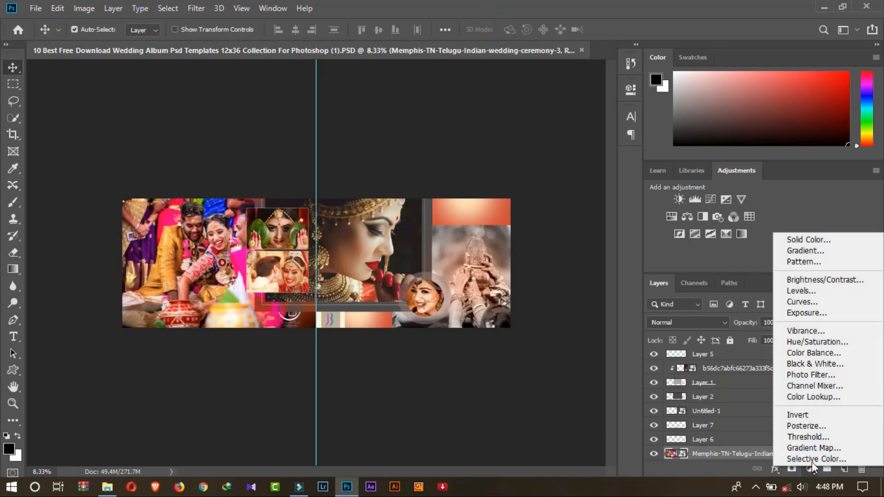
click(813, 240)
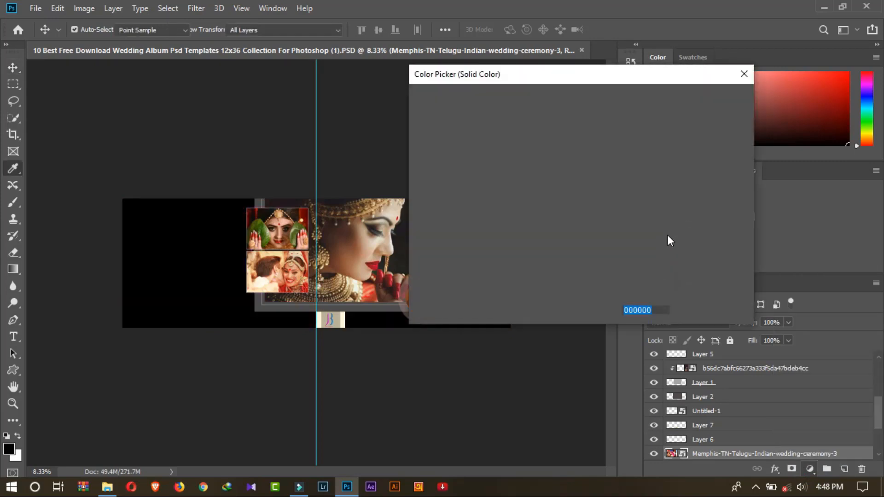
text(fa0606)
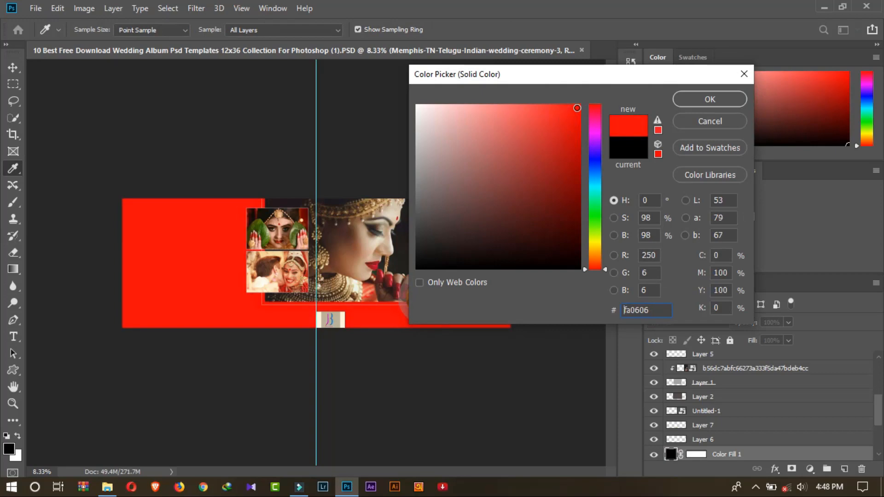
click(681, 98)
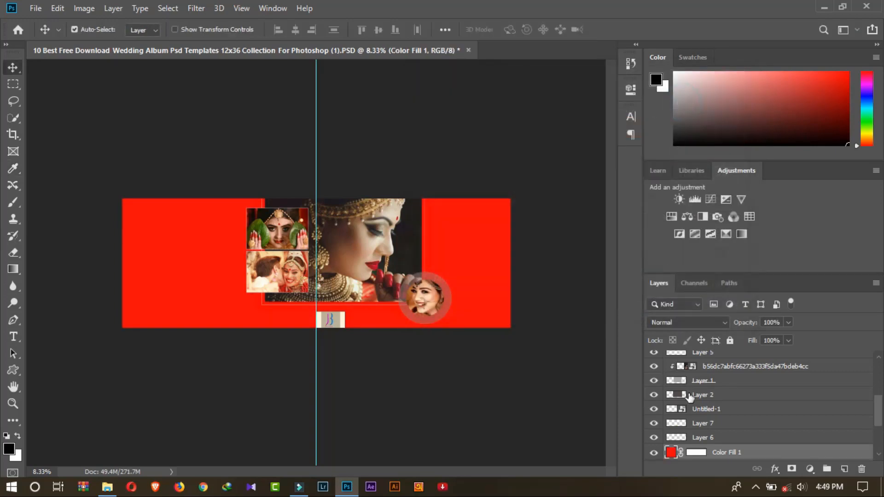
right_click(729, 454)
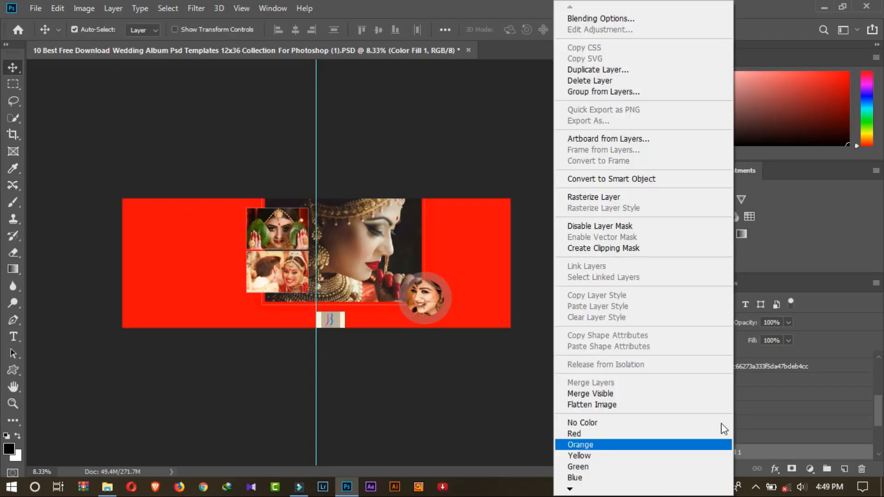
click(673, 250)
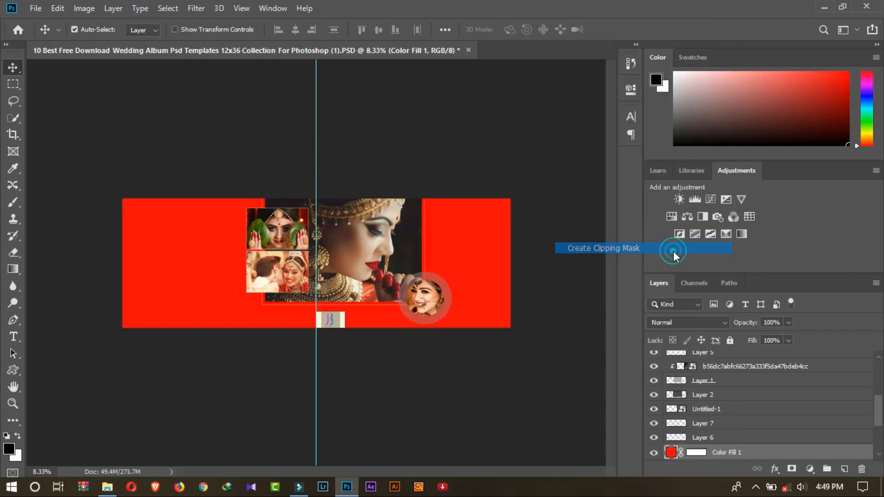
Blend the red fill in Screen mode at 39% opacity, and compare the photo with and without it
click(682, 325)
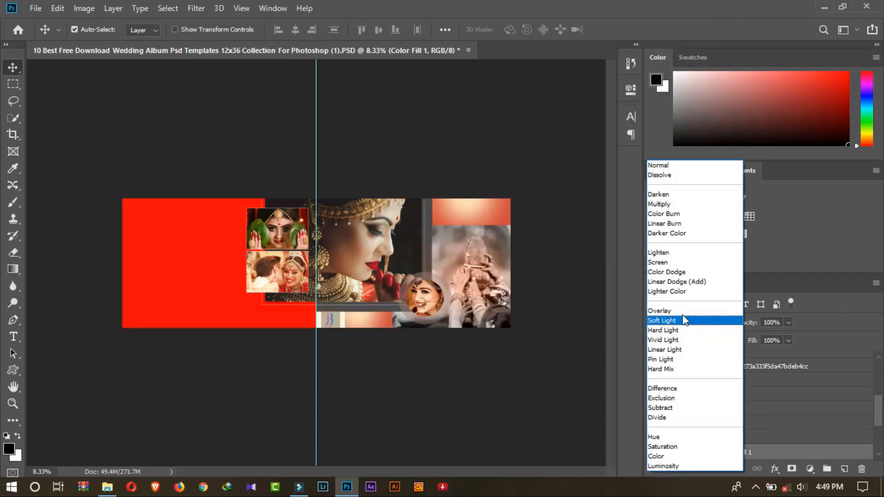
click(676, 263)
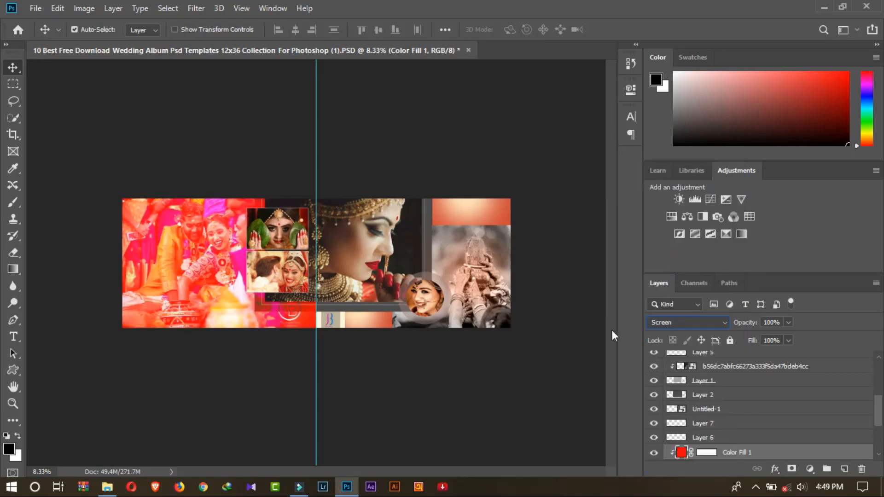
click(787, 323)
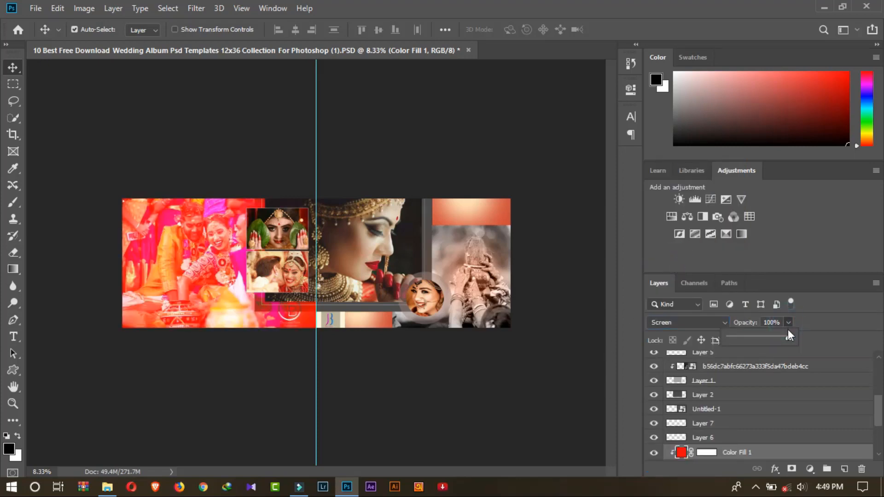
drag(752, 338, 751, 338)
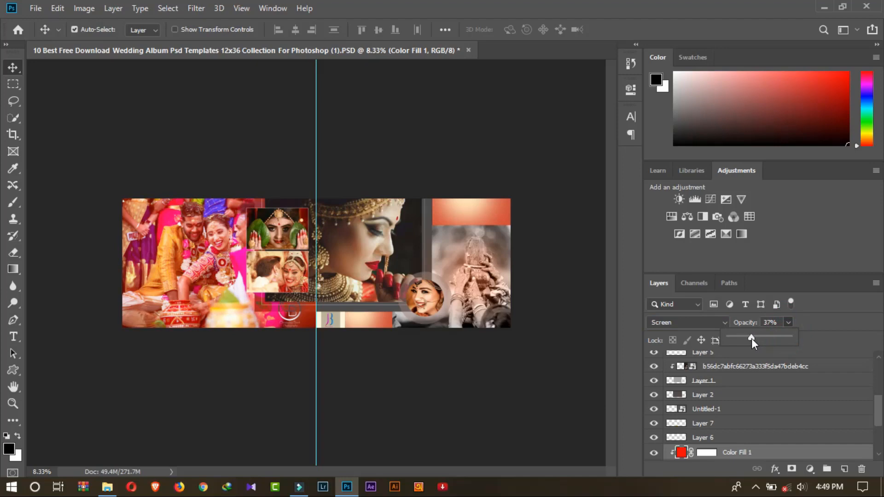
click(831, 320)
click(653, 453)
click(652, 453)
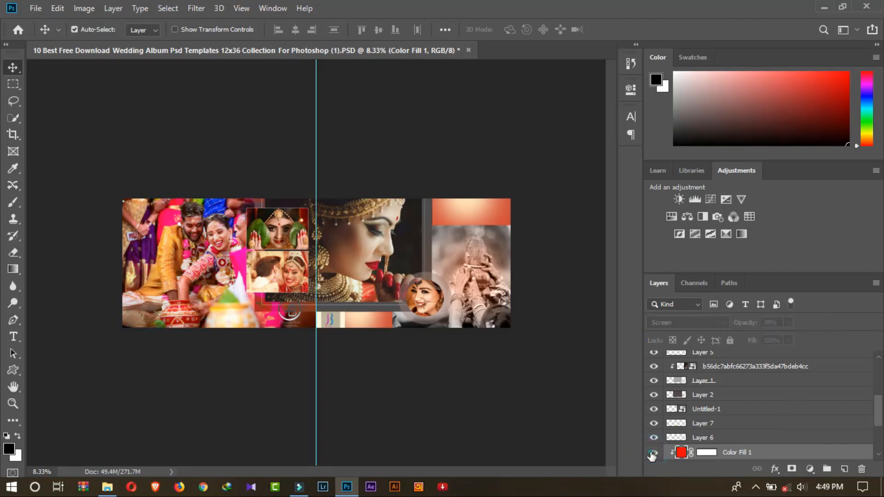
Replace the contents of the large central portrait's smart object with the image Wedding (17)
scroll(774, 405, up, 3)
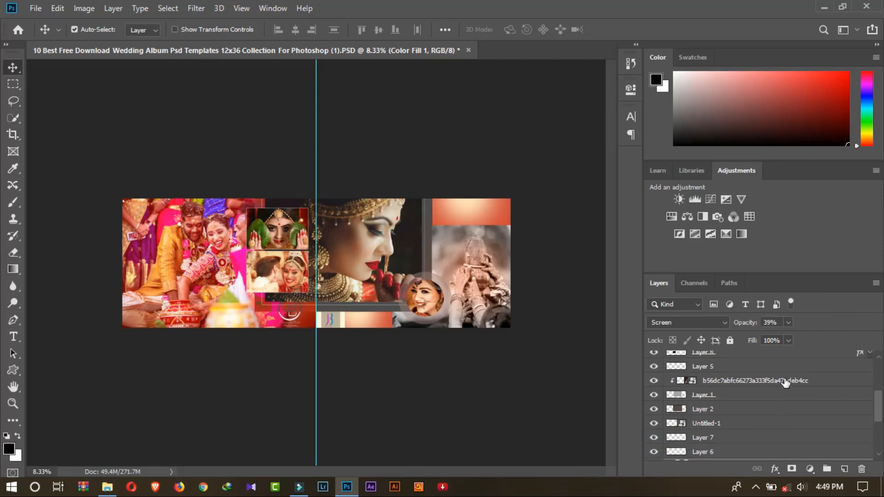
click(726, 423)
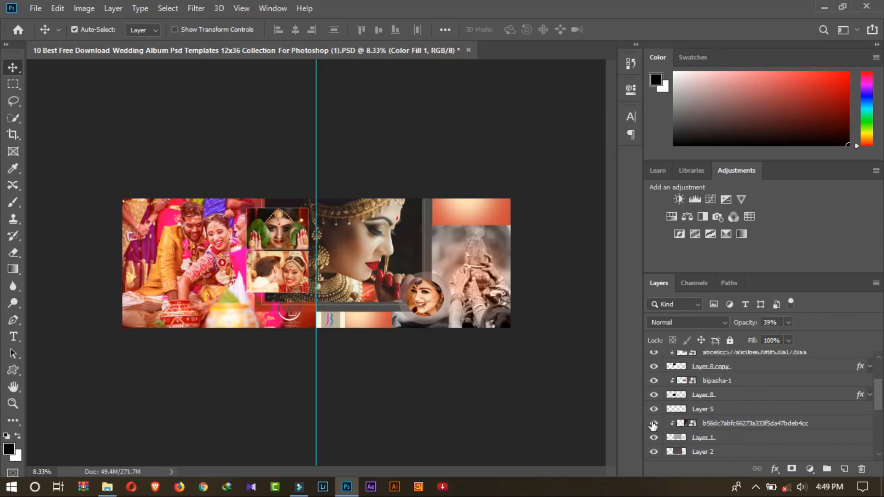
click(730, 428)
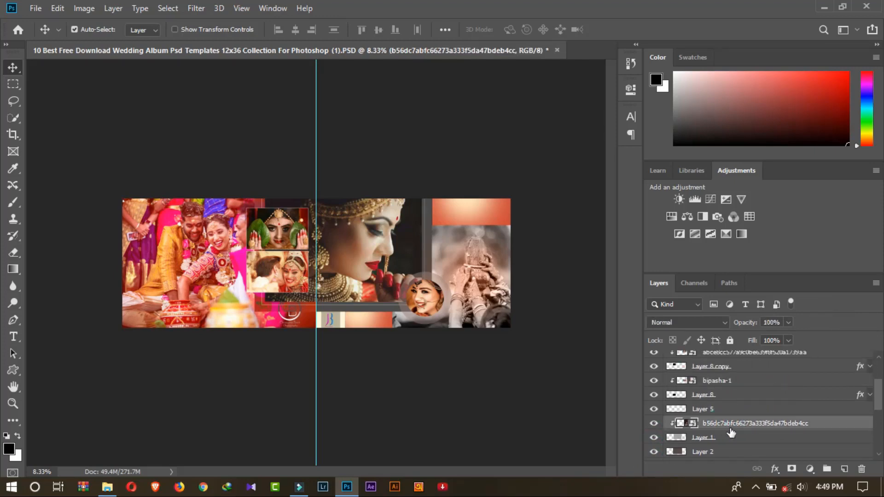
click(654, 425)
click(654, 424)
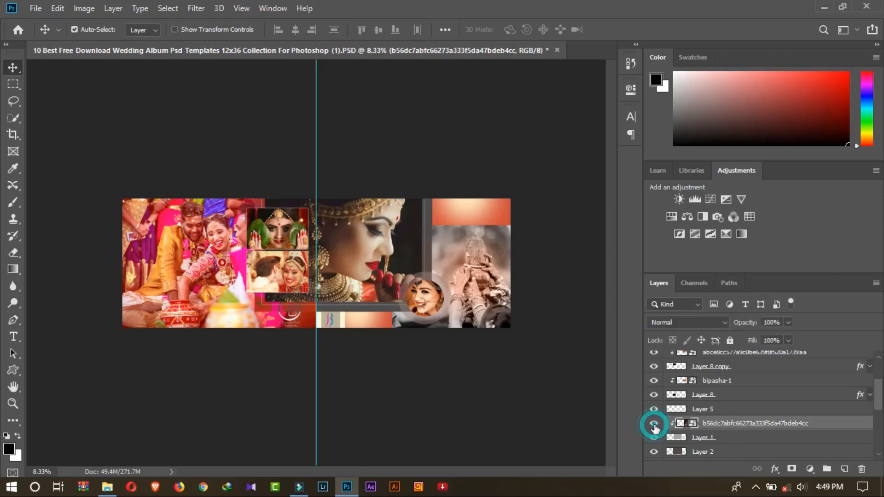
right_click(728, 423)
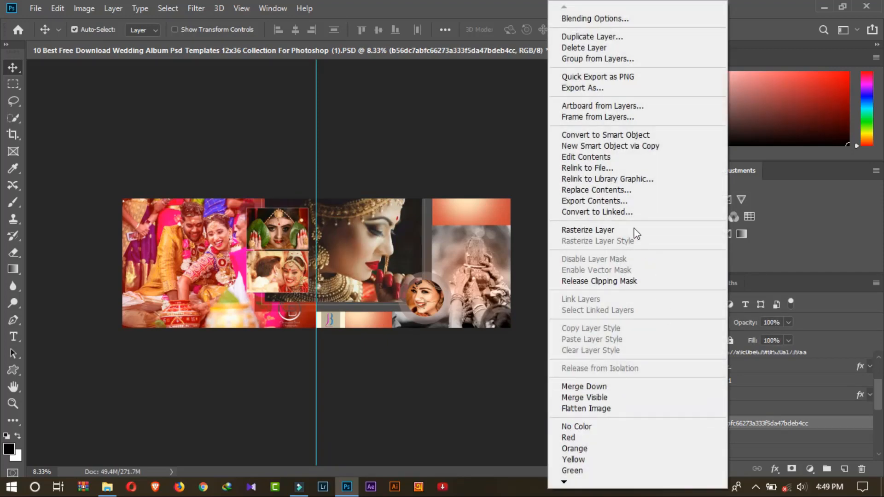
click(603, 188)
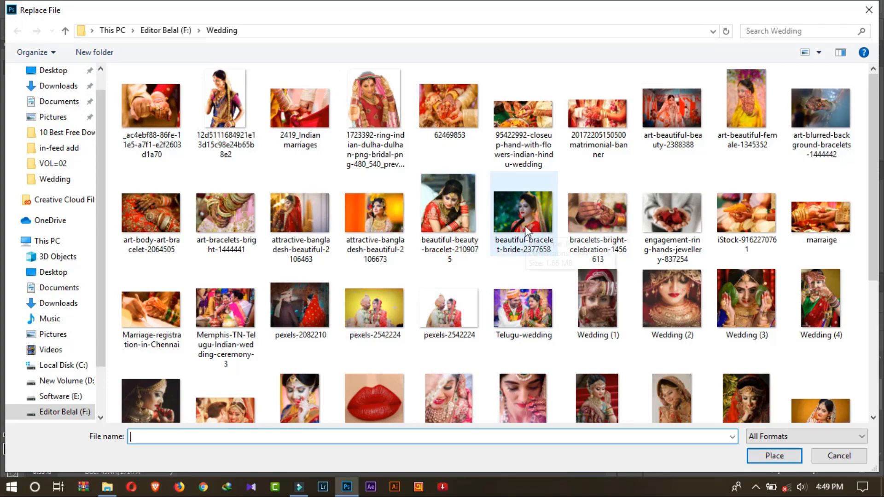
scroll(720, 354, down, 3)
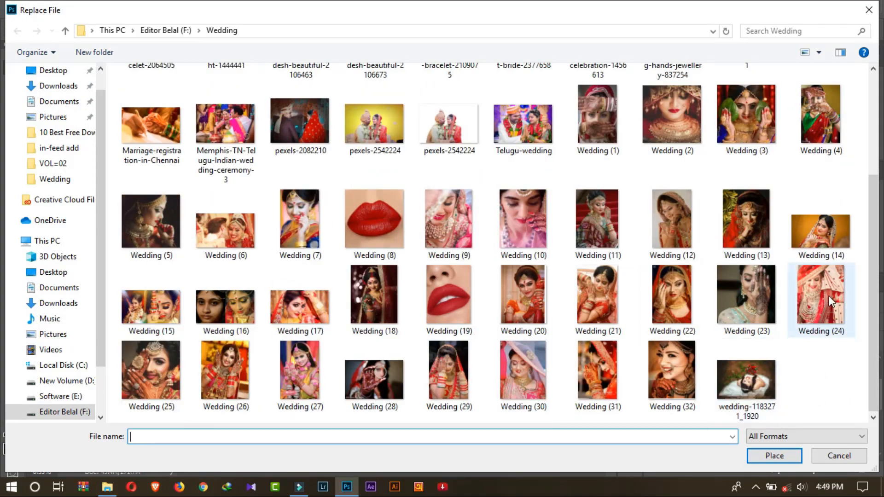
click(316, 323)
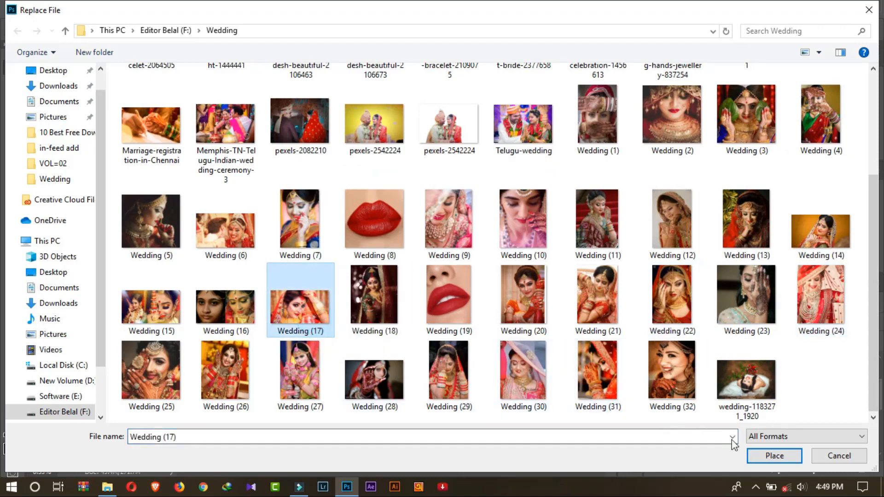
click(769, 453)
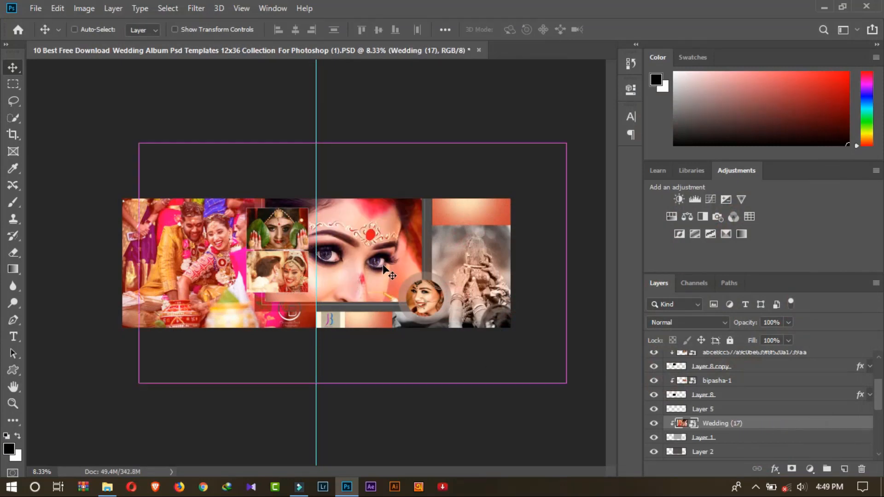
Scale the Wedding (17) portrait to about 104%, flip it horizontally and position the face inside the large central frame
key(ctrl+t)
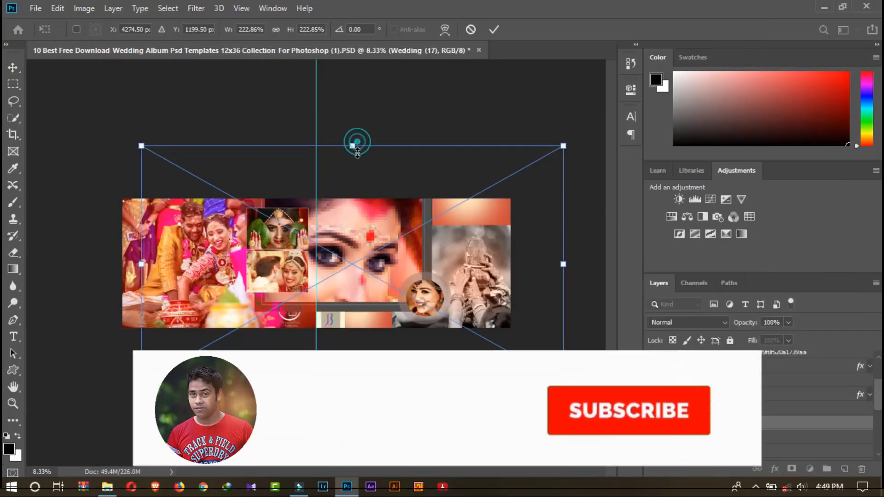
drag(357, 147, 345, 230)
drag(230, 263, 276, 259)
drag(338, 271, 305, 256)
right_click(324, 272)
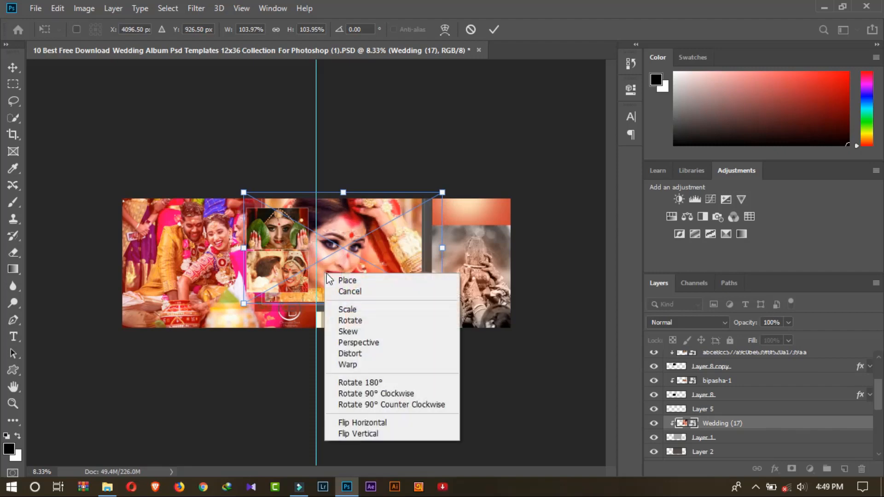
click(363, 422)
drag(374, 267, 390, 268)
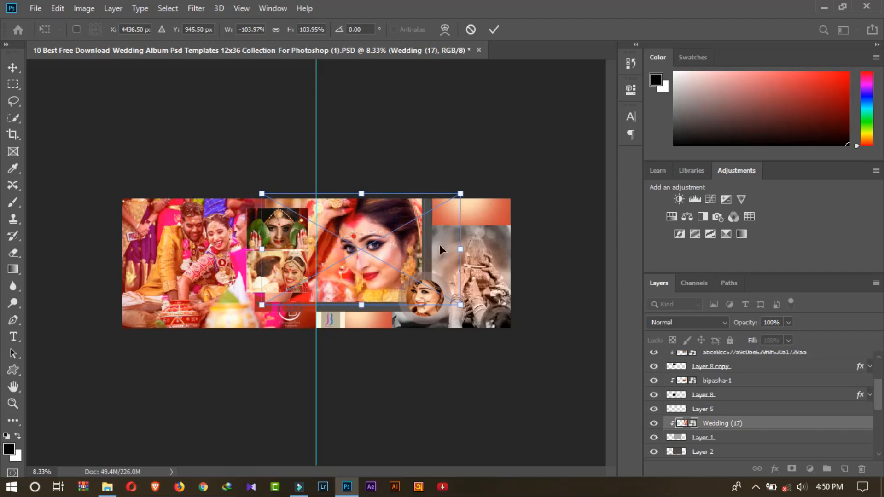
click(487, 28)
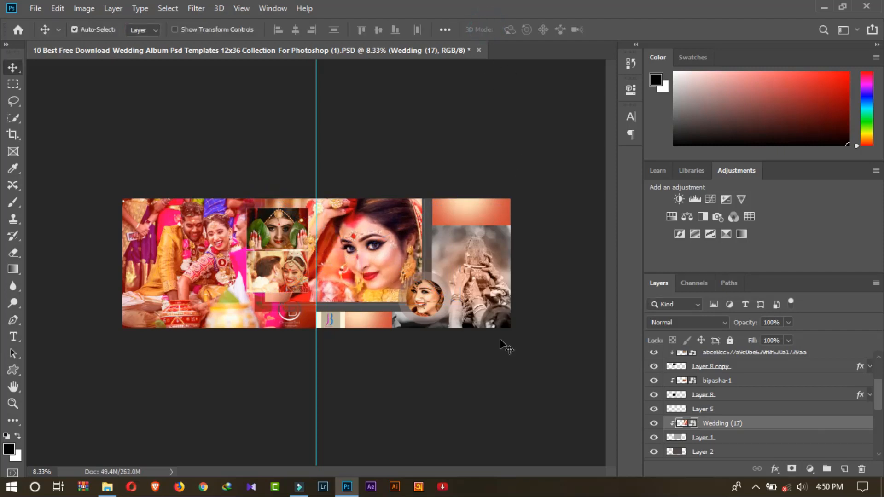
Replace the couple photo in the lower small frame with the image Marriage-registration-in-Chennai
click(278, 277)
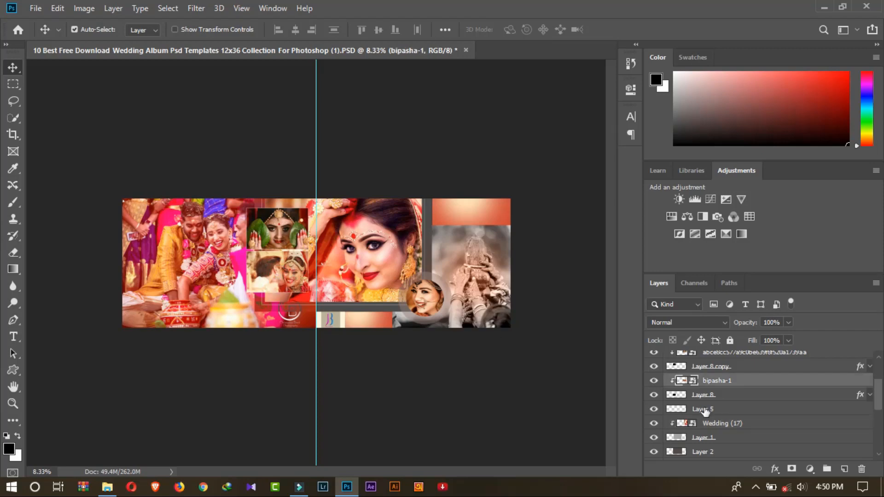
right_click(767, 385)
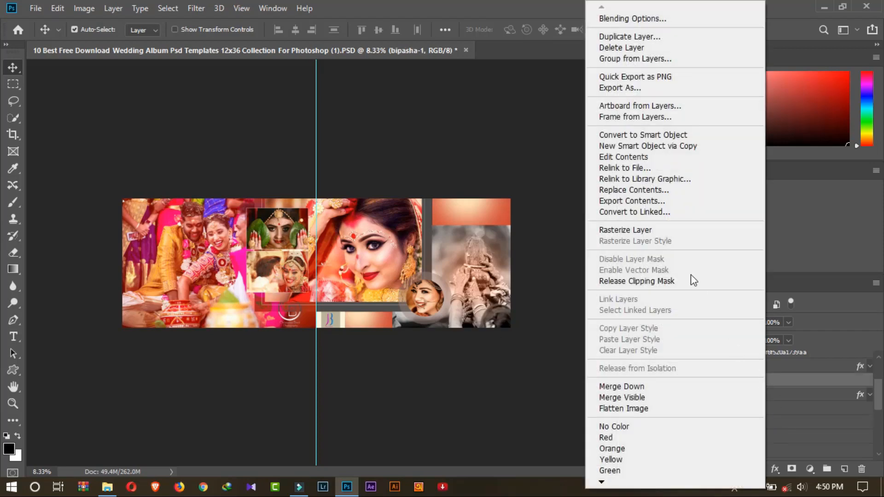
click(651, 191)
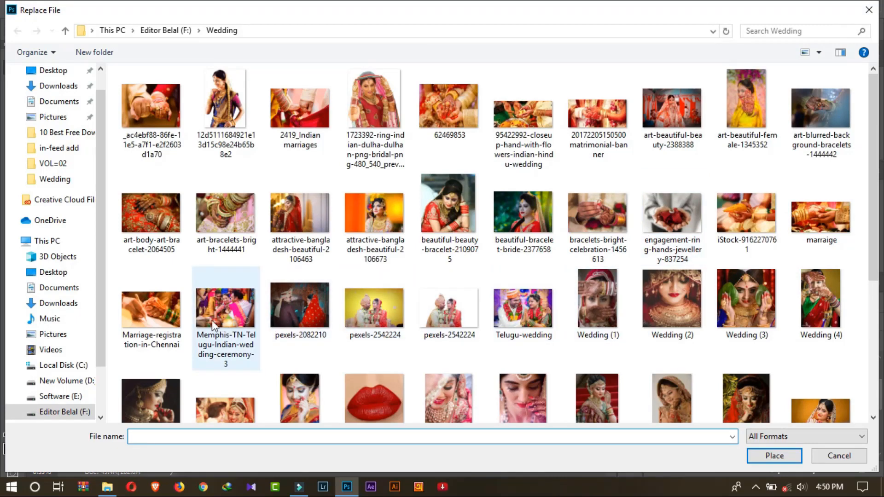
click(159, 319)
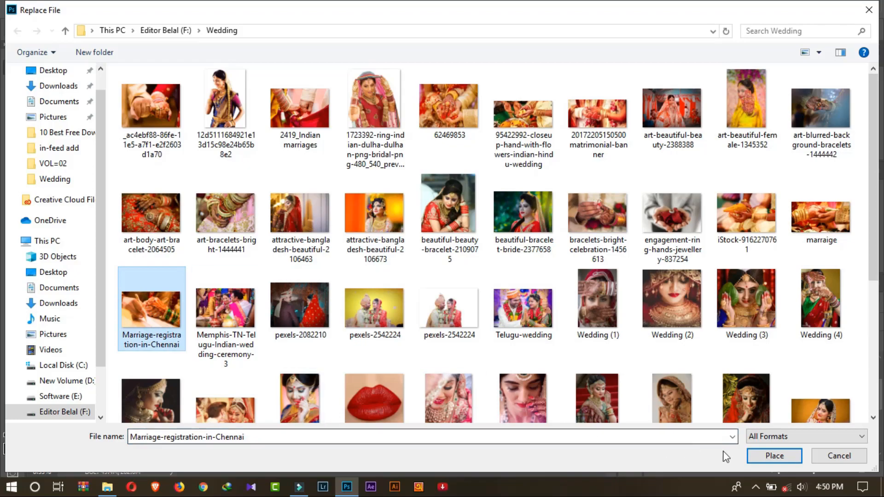
click(792, 458)
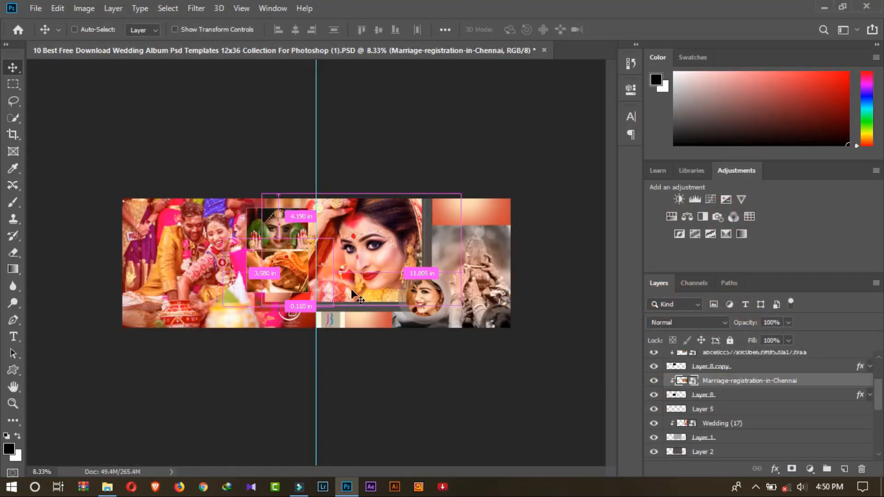
Scale the Marriage-registration-in-Chennai photo to about 61% and position it inside the lower small frame
key(ctrl+t)
drag(278, 239, 279, 250)
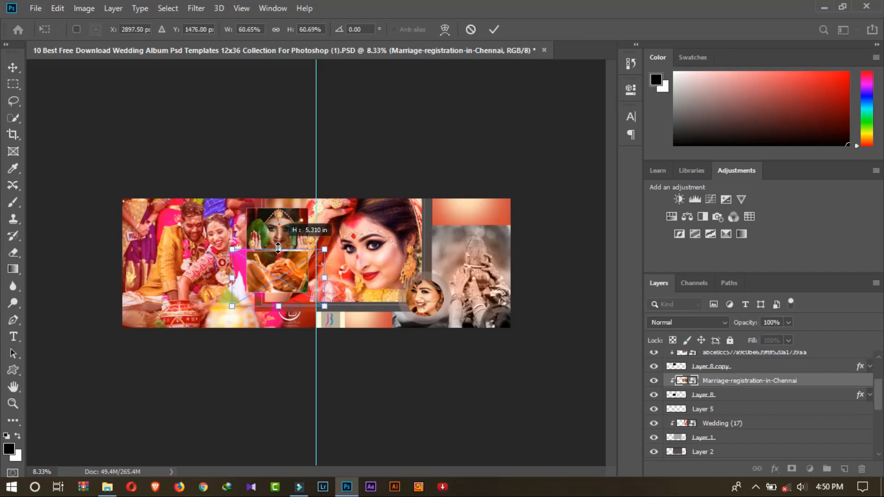
drag(283, 294, 286, 284)
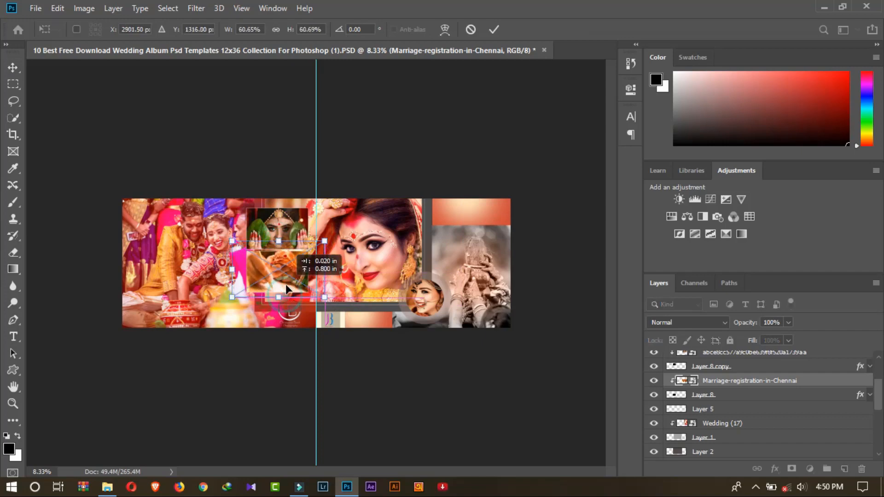
click(496, 29)
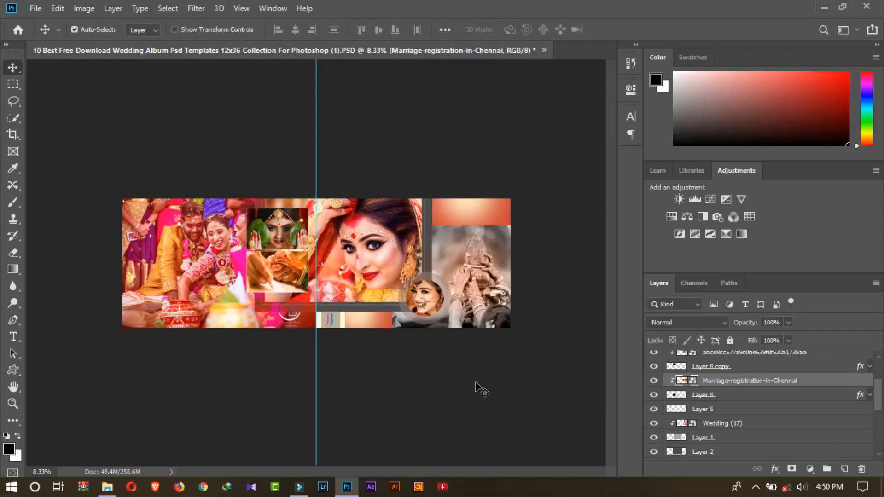
Open the third 12x36 wedding album template, the PSD with number (3), from its folder in File Explorer into Photoshop
click(110, 487)
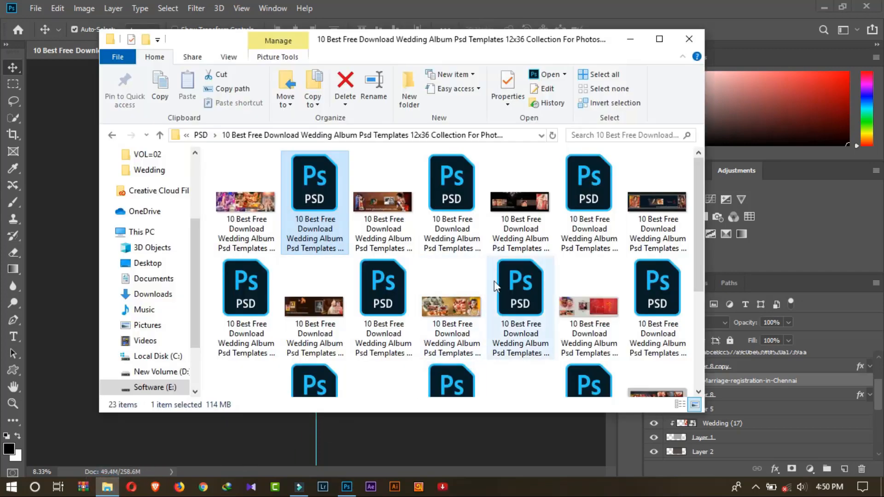
click(582, 193)
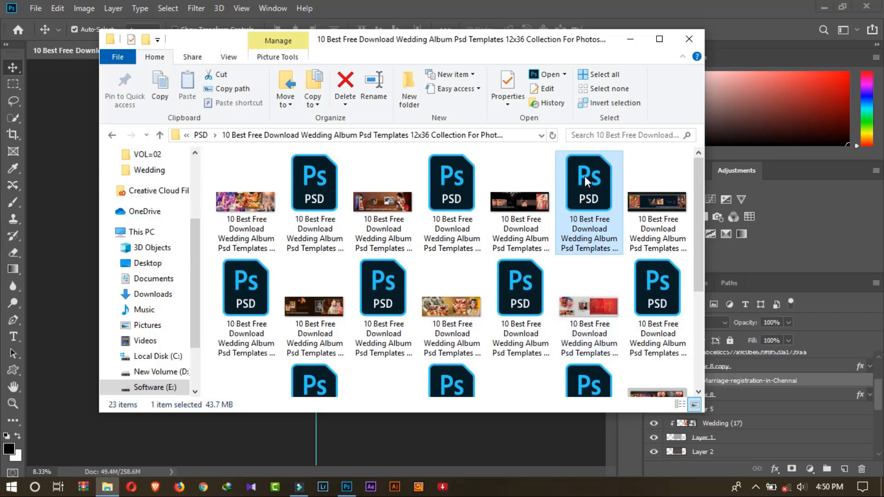
drag(474, 30, 419, 143)
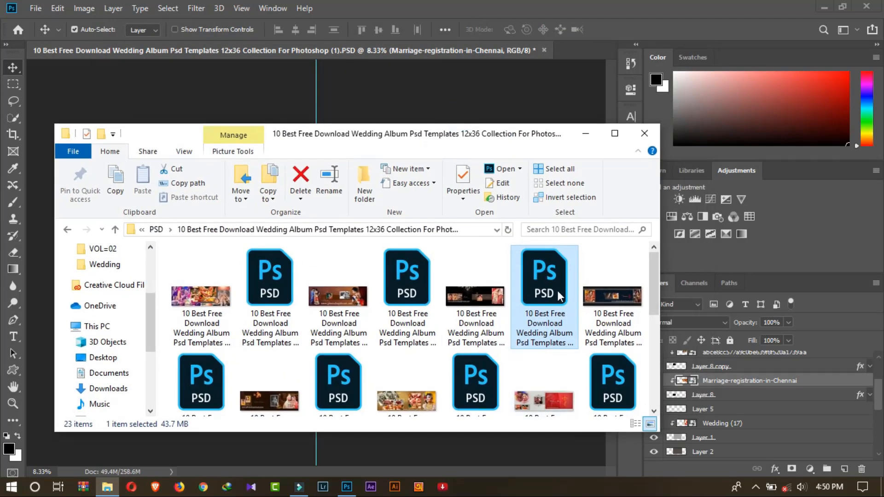
drag(559, 296, 577, 46)
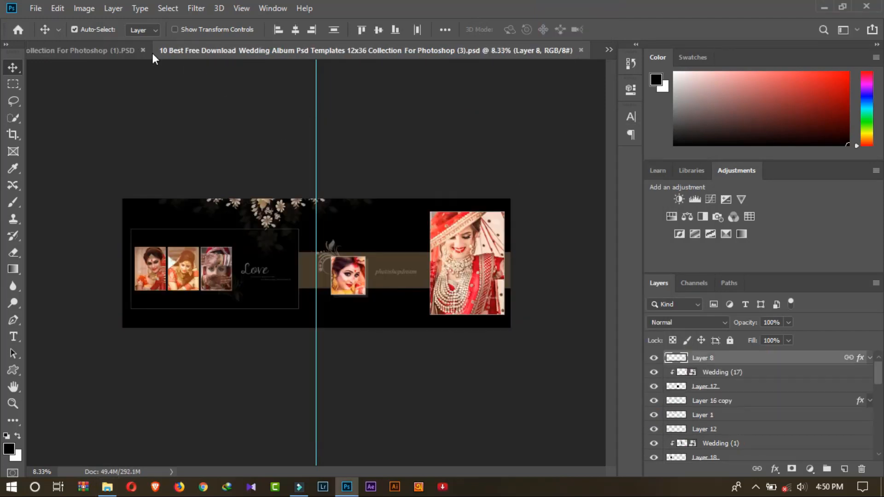
Close the first wedding album template, the PSD with number (1)
click(145, 51)
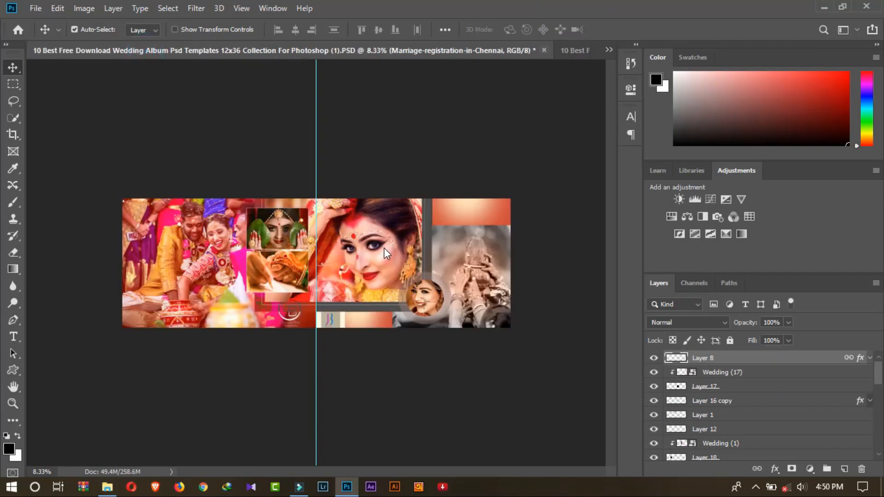
key(ctrl+w)
click(439, 189)
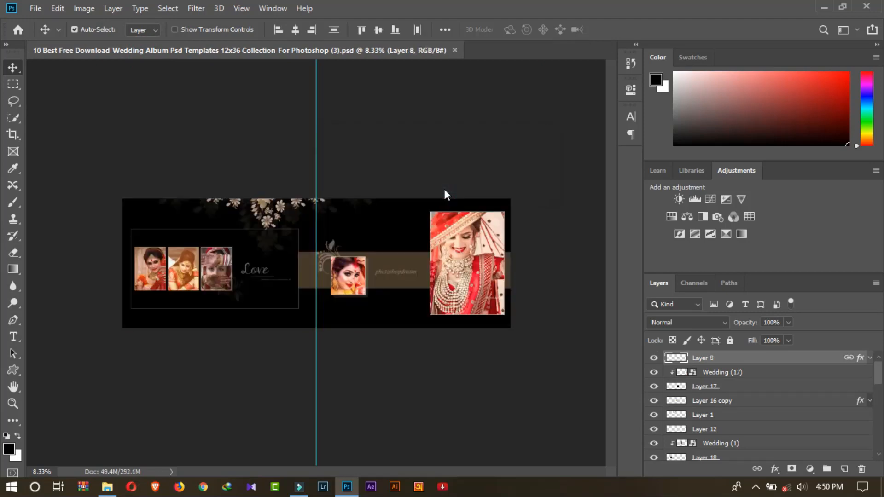
Replace the contents of the large bride portrait's Wedding (24) smart object with the image Wedding (4)
key(ctrl+plus)
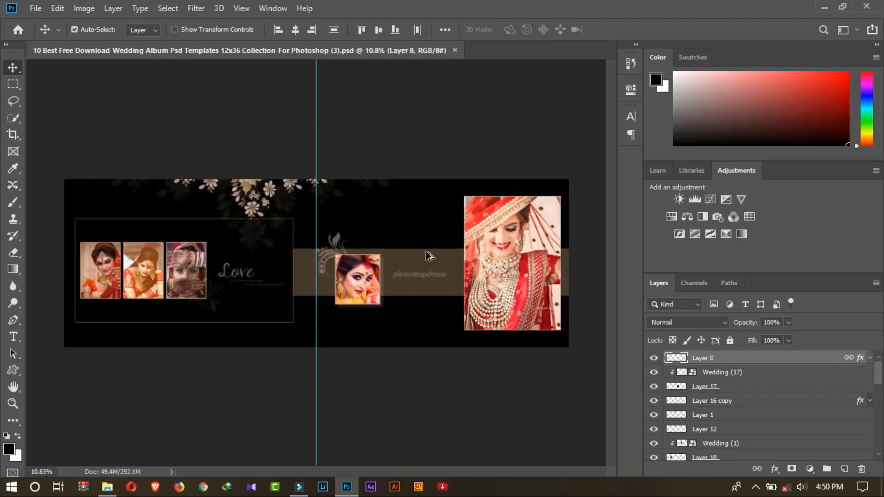
scroll(428, 255, up, 1)
click(529, 271)
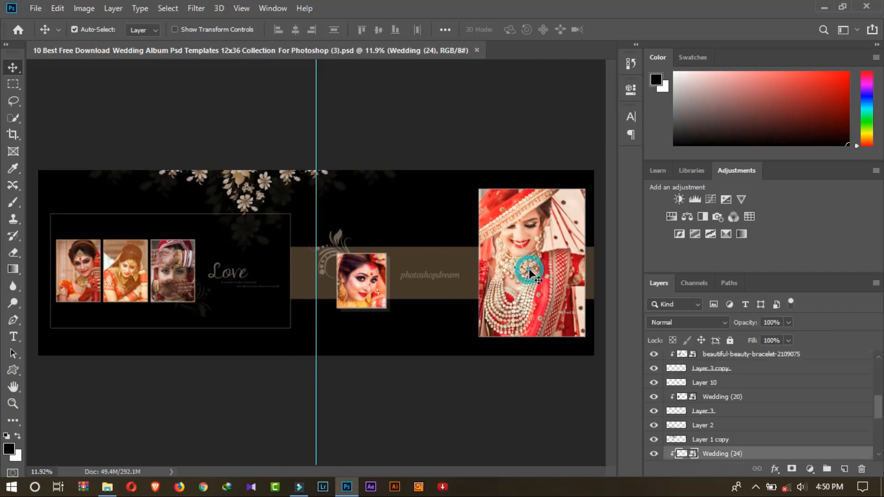
right_click(751, 456)
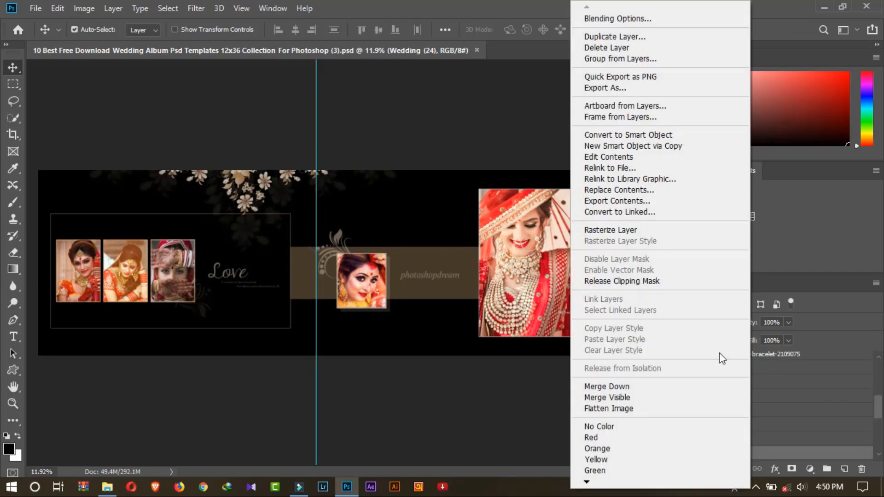
click(644, 191)
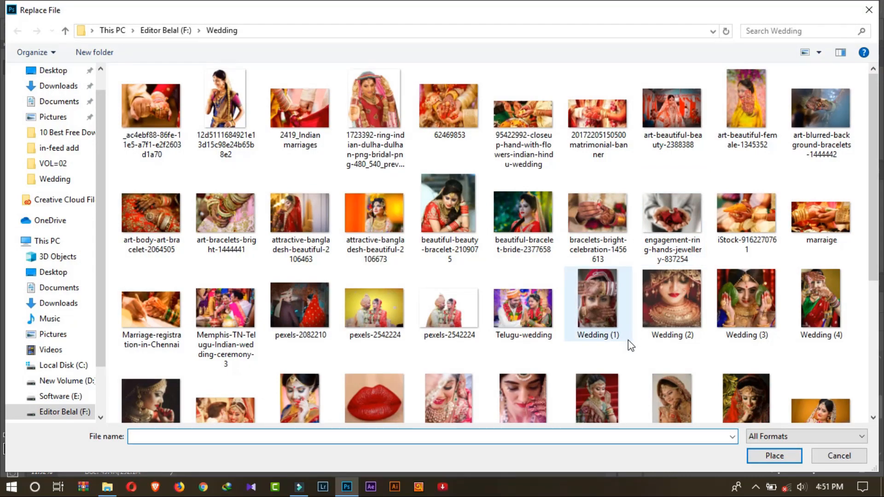
click(811, 300)
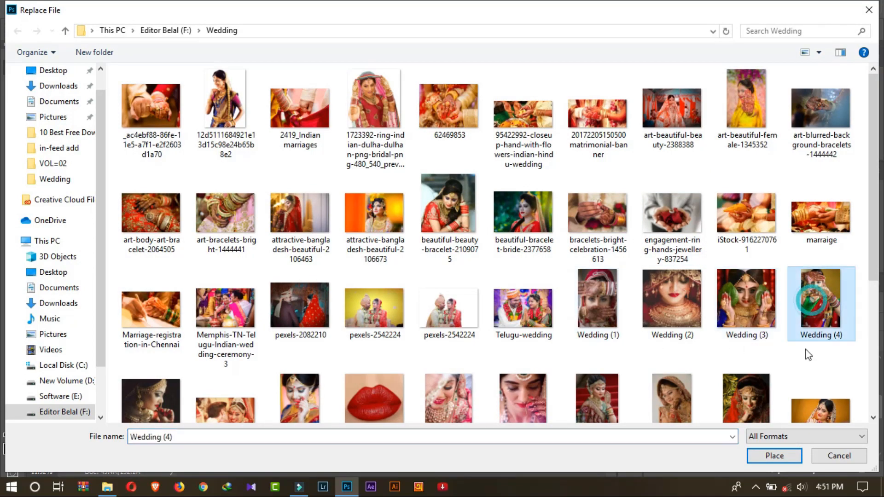
click(786, 457)
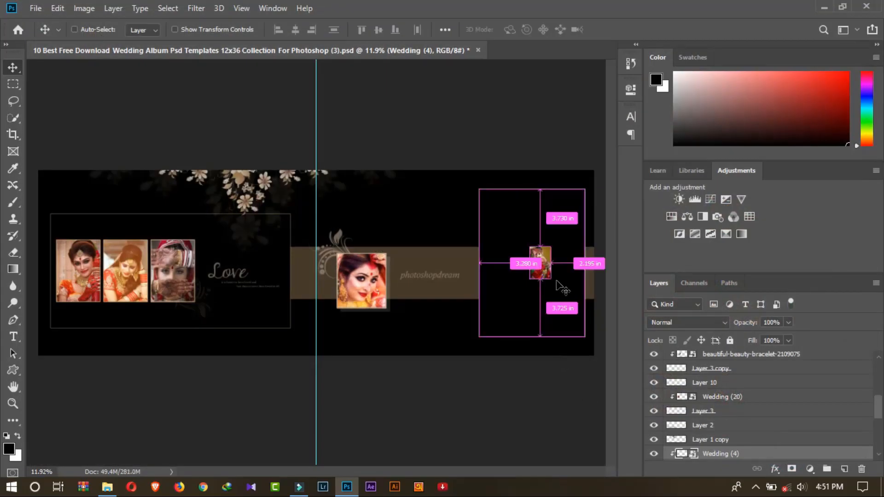
Scale the Wedding (4) photo to about 552% and position it so that it fills the large portrait frame
key(ctrl+t)
drag(555, 268, 643, 268)
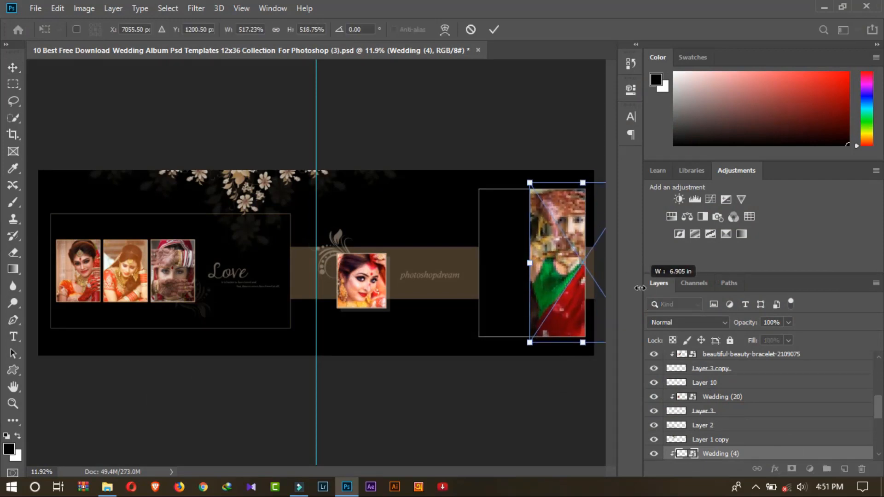
drag(546, 289, 473, 263)
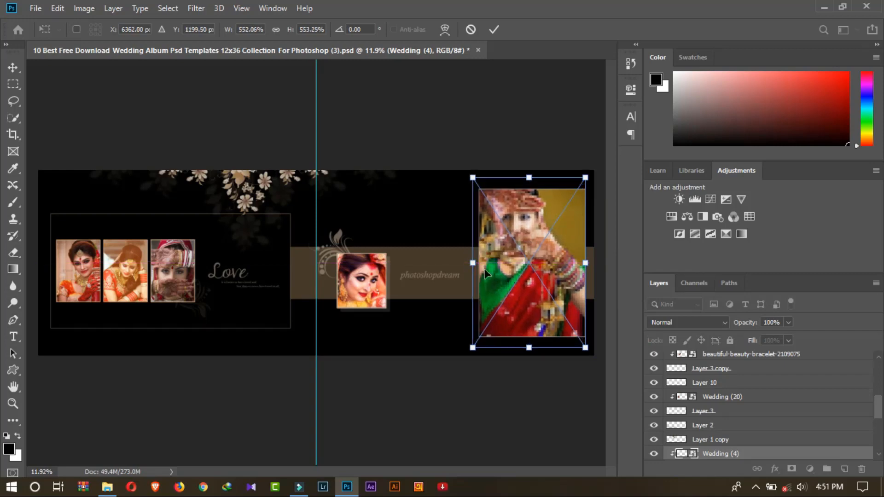
key(Right)
key(Right)
key(Right)
key(Right)
key(Right)
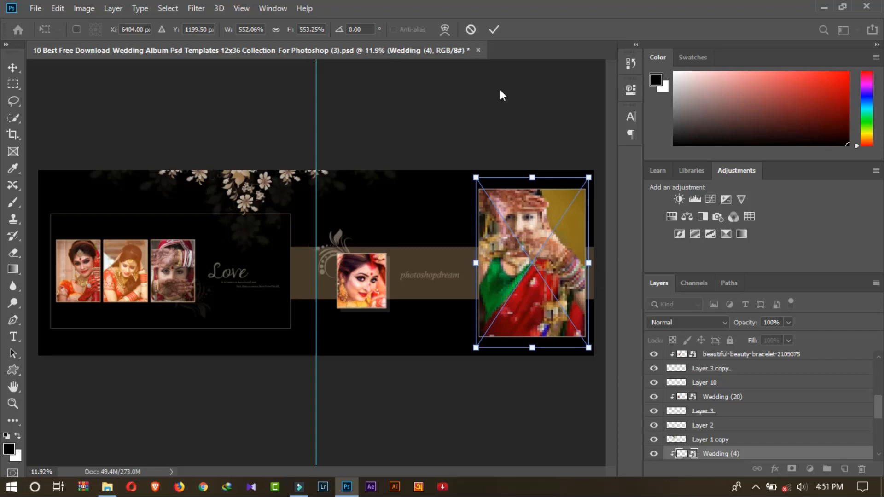
drag(509, 198, 509, 203)
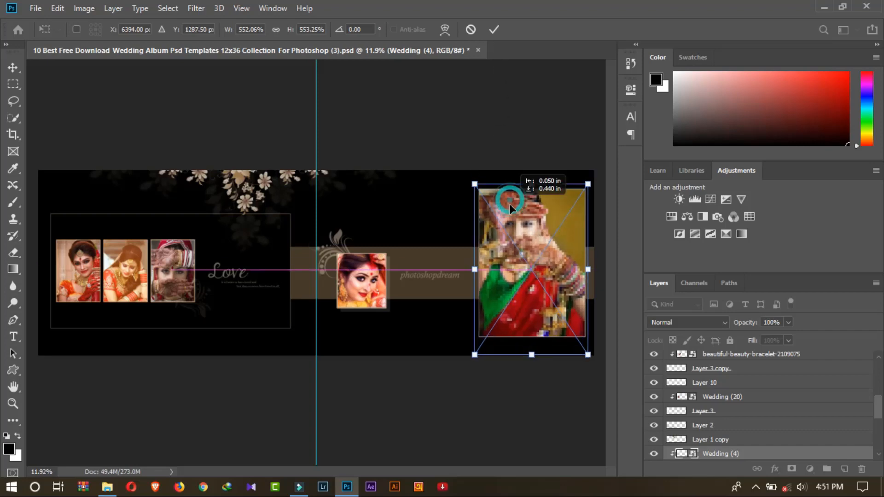
click(493, 30)
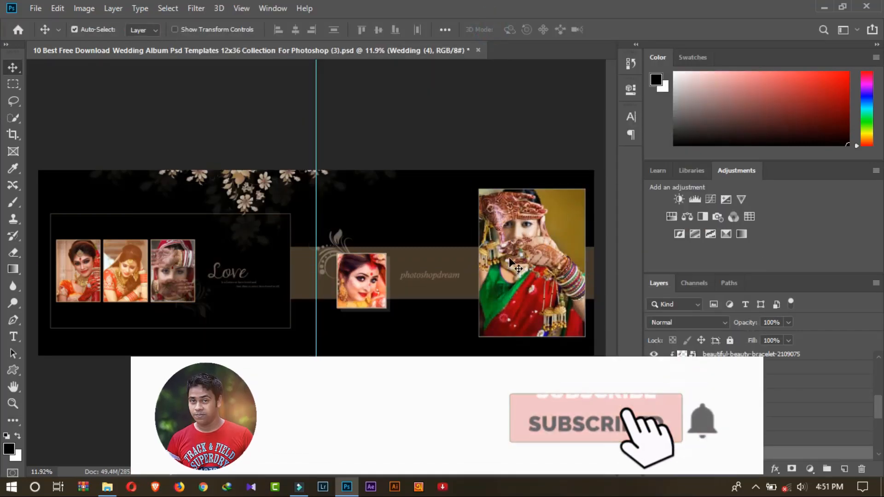
Identify the layers of the small photos and compare the middle one of the three with and without its orange color fill
click(371, 284)
click(177, 270)
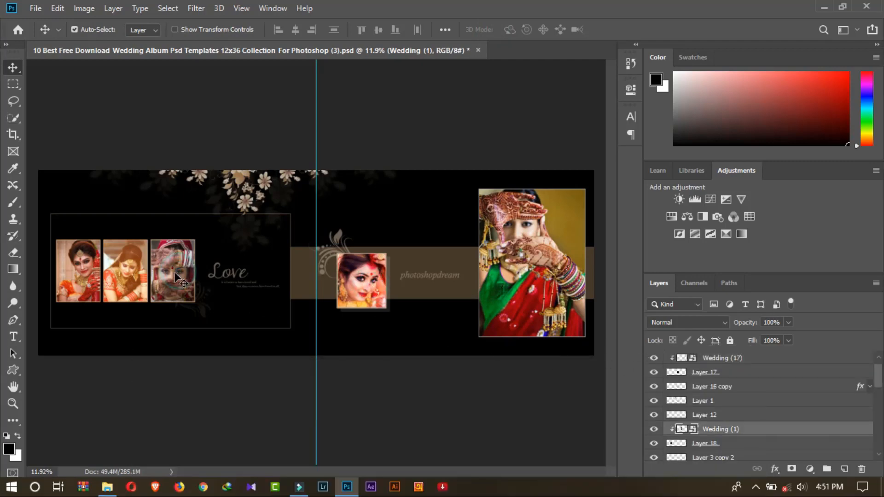
click(120, 274)
click(113, 291)
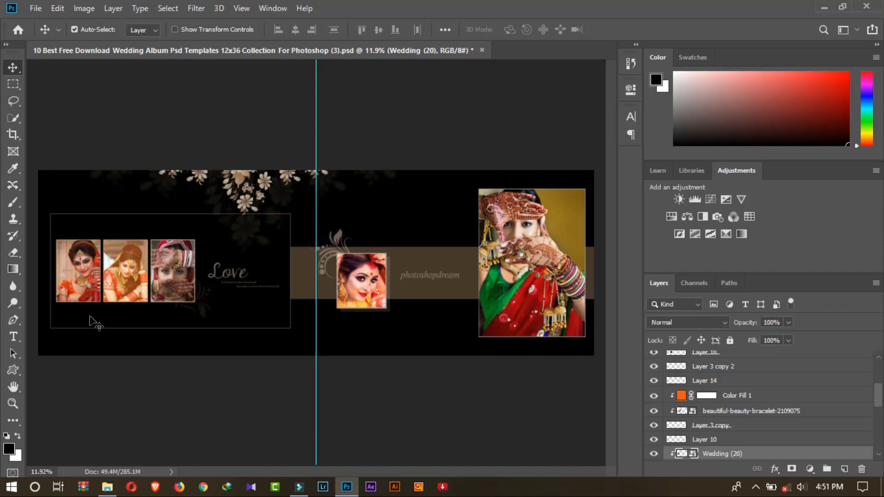
click(115, 273)
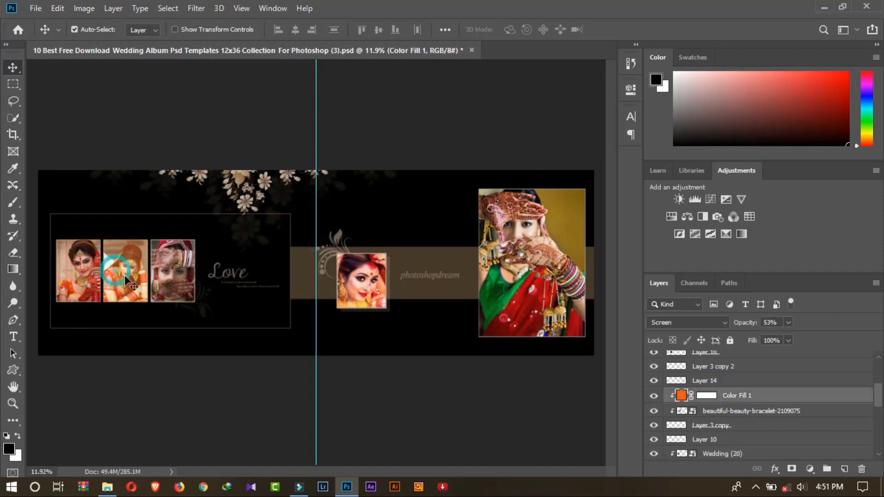
click(654, 396)
click(653, 396)
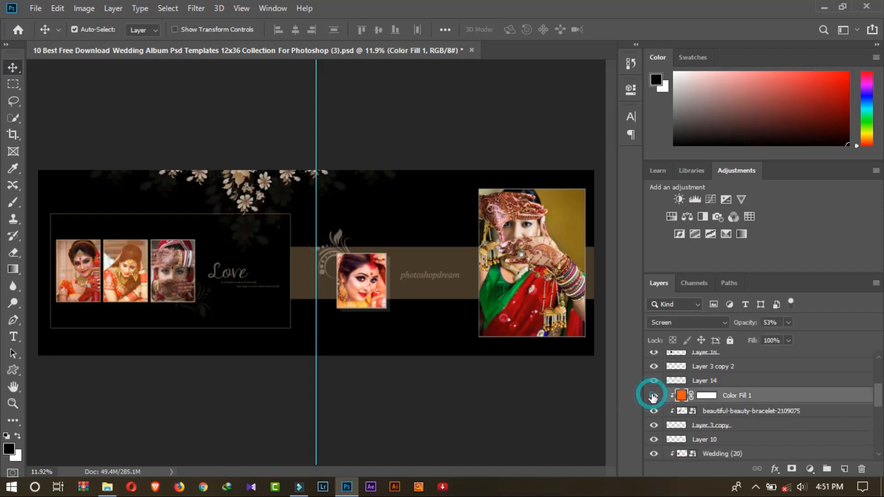
Replace the contents of the beautiful-beauty-bracelet-2109075 smart object in the middle small frame with the image Wedding (20)
click(726, 411)
right_click(733, 414)
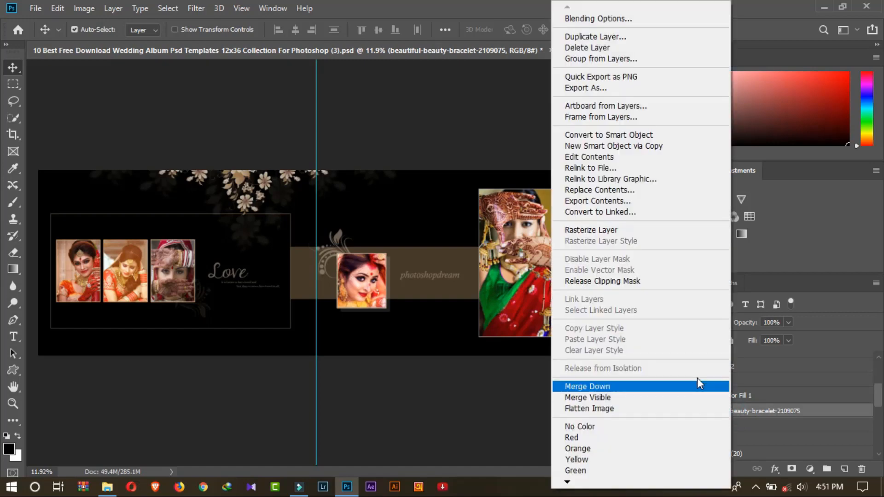
click(633, 194)
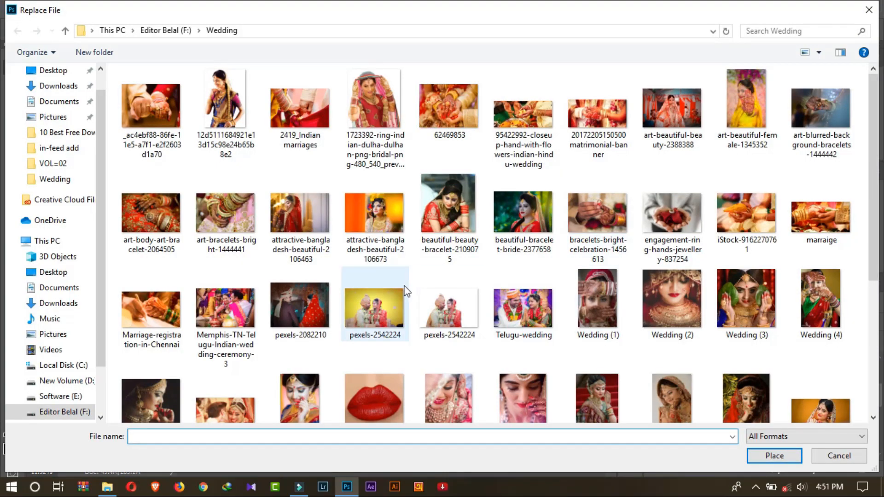
scroll(405, 291, down, 4)
click(505, 311)
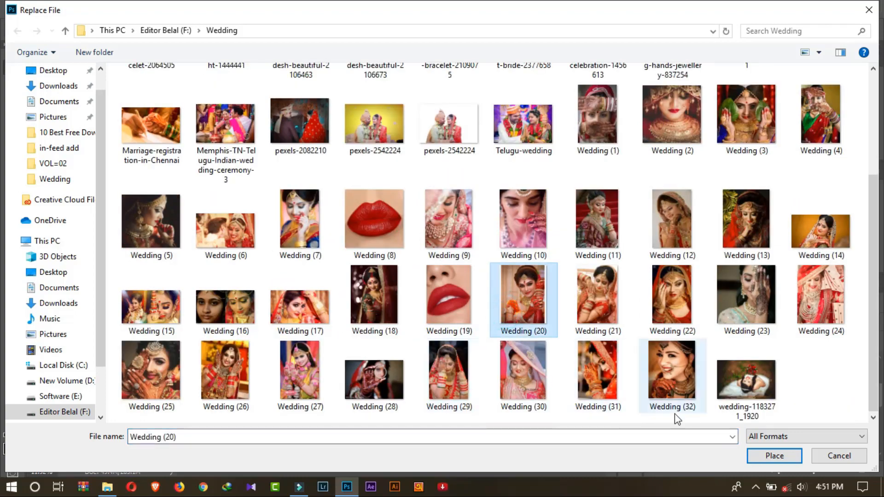
click(784, 457)
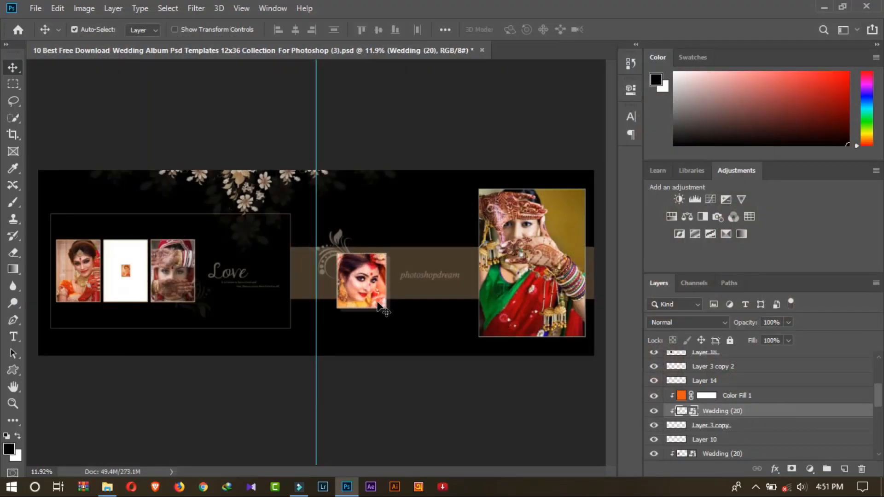
Scale the new Wedding (20) photo to about 61% and center the face in the middle small frame
key(ctrl)
key(ctrl+t)
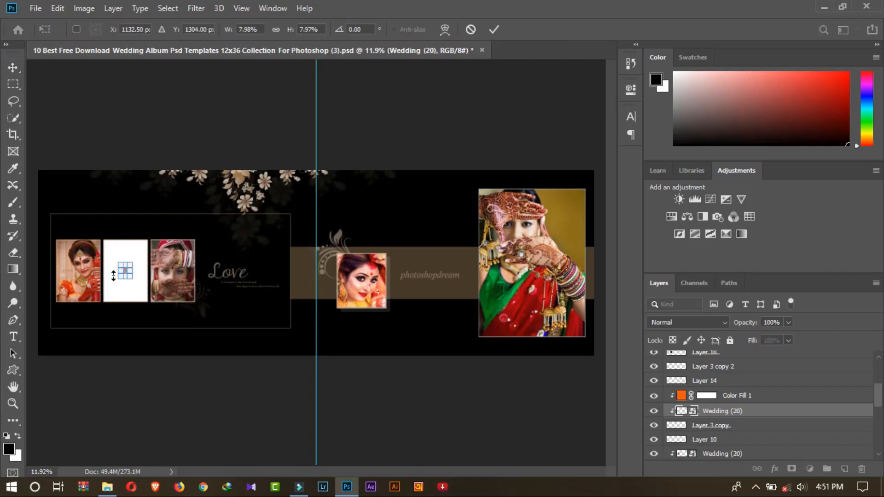
mouse_move(133, 271)
mouse_down()
mouse_move(196, 277)
mouse_move(110, 280)
mouse_move(122, 274)
mouse_up()
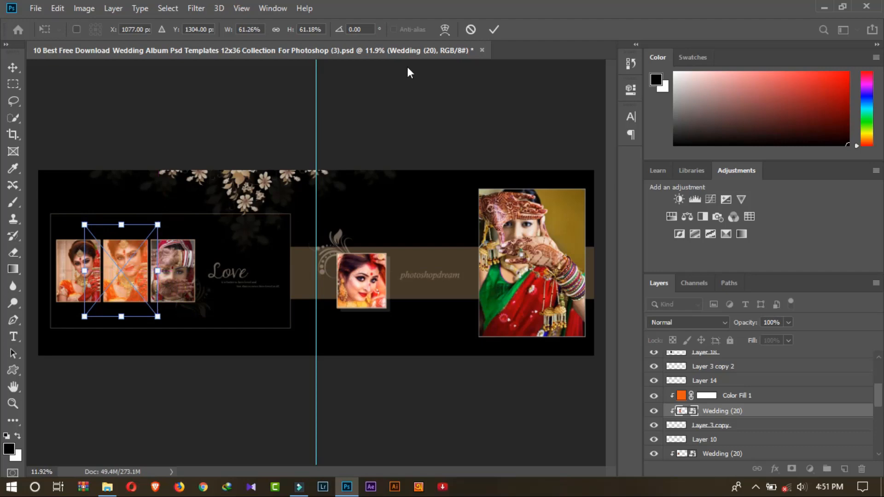
click(492, 31)
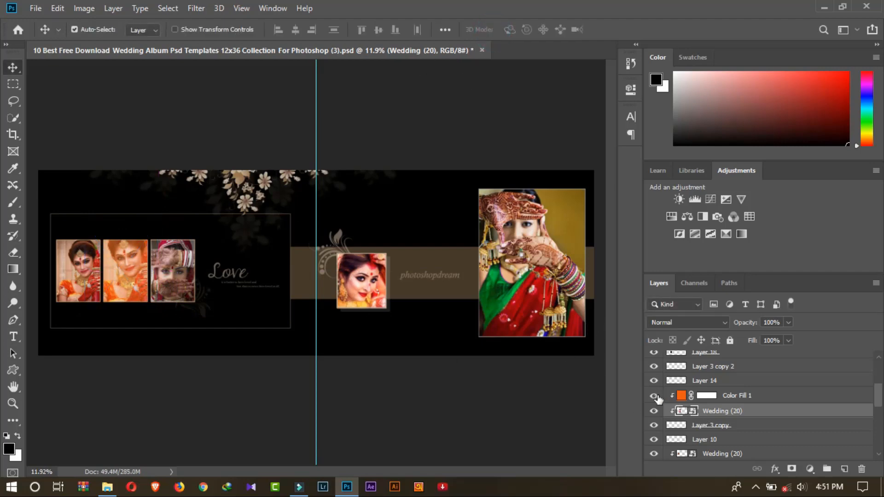
Compare the middle small photo with and without Color Fill 1, and change the fill color to pink #ed0e87
click(653, 396)
click(653, 396)
click(680, 396)
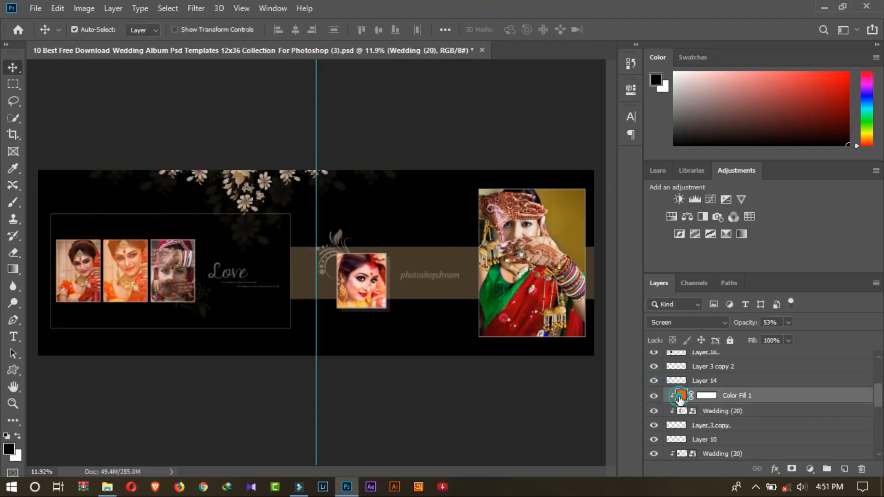
double_click(680, 397)
drag(595, 146, 595, 120)
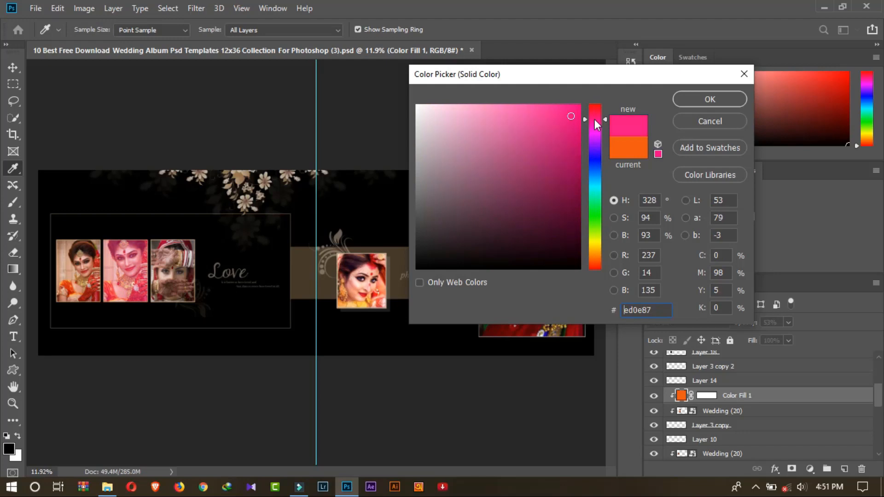
click(710, 99)
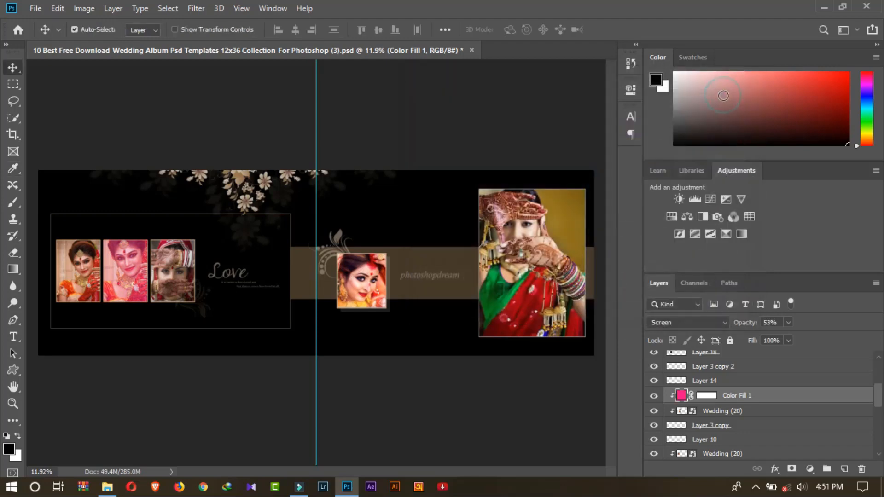
Compare the photo with and without the pink fill, and set the fill layer's opacity to 43%
click(654, 396)
click(654, 396)
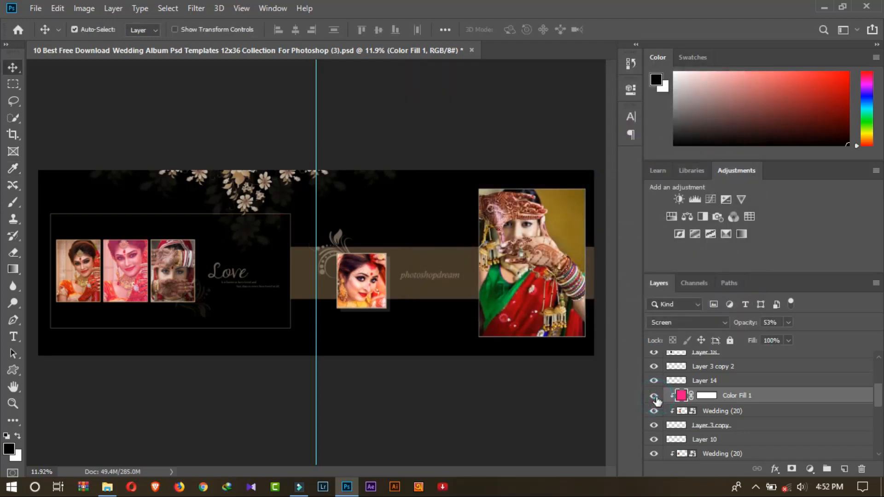
click(788, 322)
drag(788, 336, 778, 339)
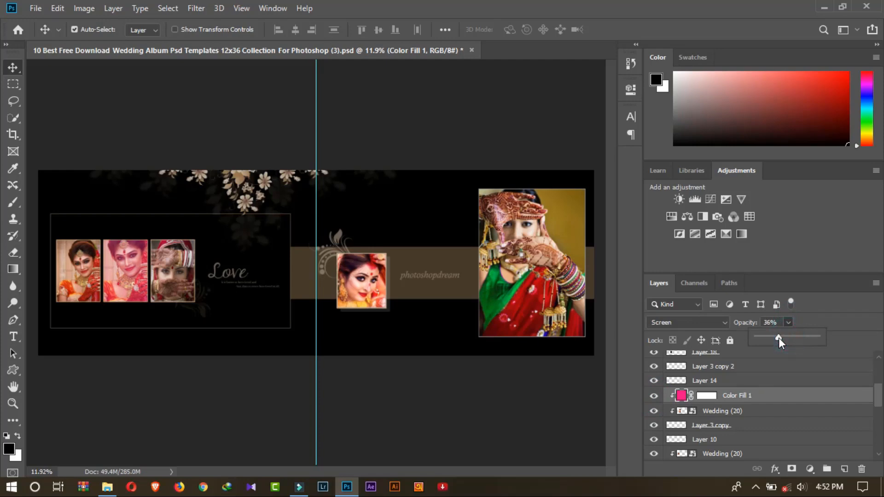
click(772, 405)
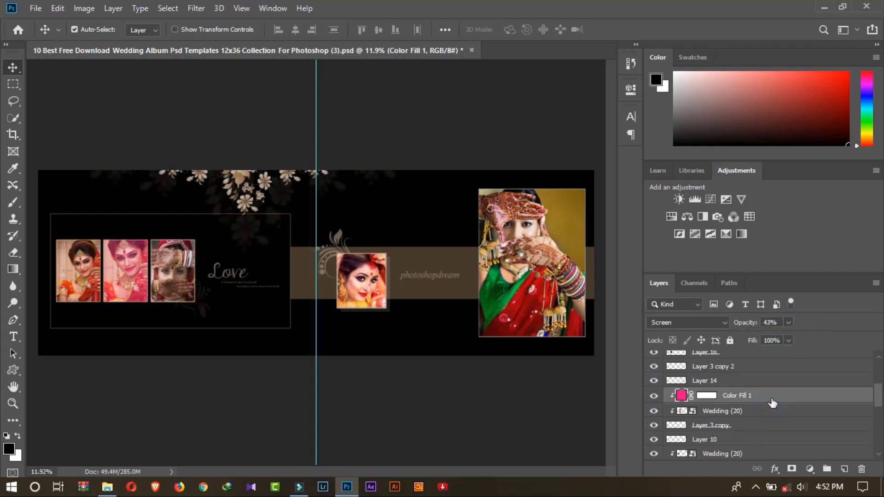